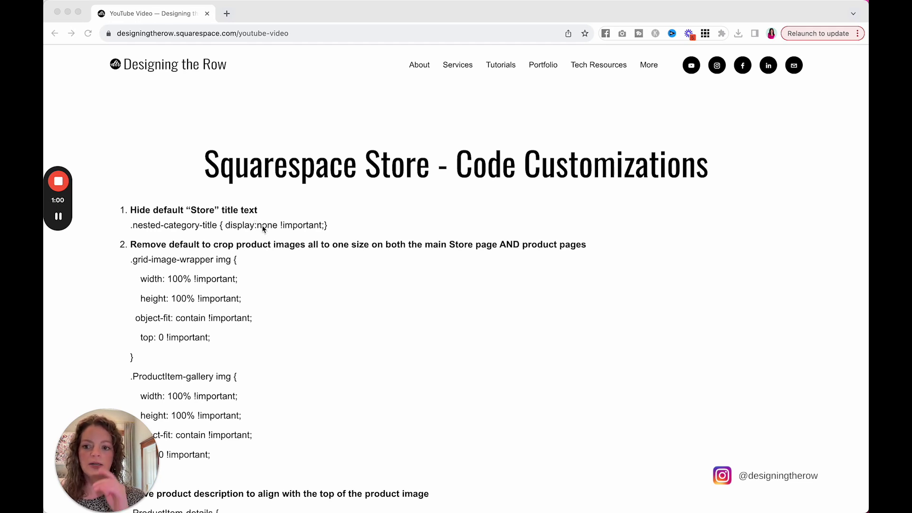
Scroll through the code-customizations page to review the store CSS snippets.
scroll(262, 229, "down", 3)
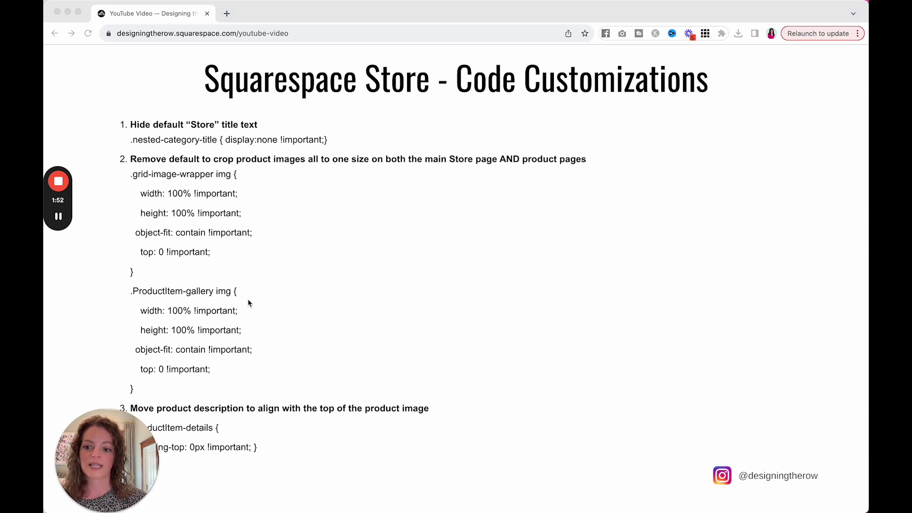
scroll(249, 301, "down", 3)
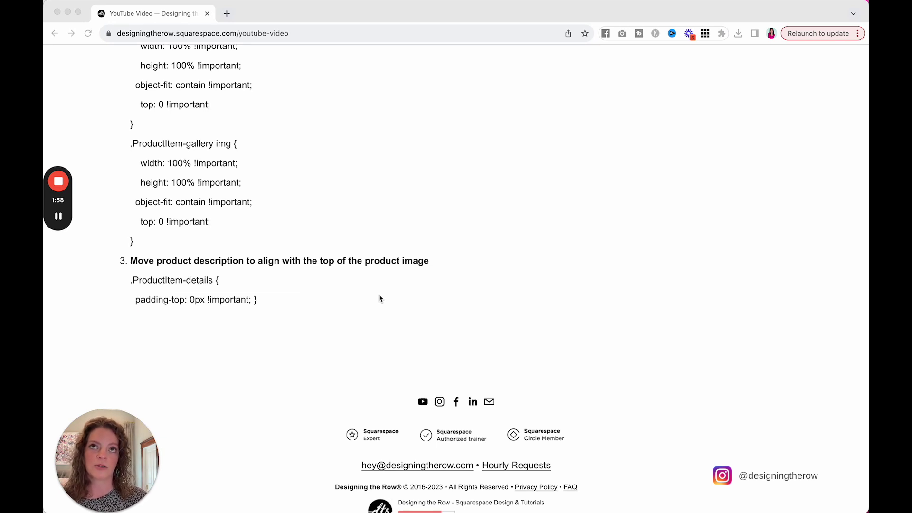
scroll(378, 290, "up", 2)
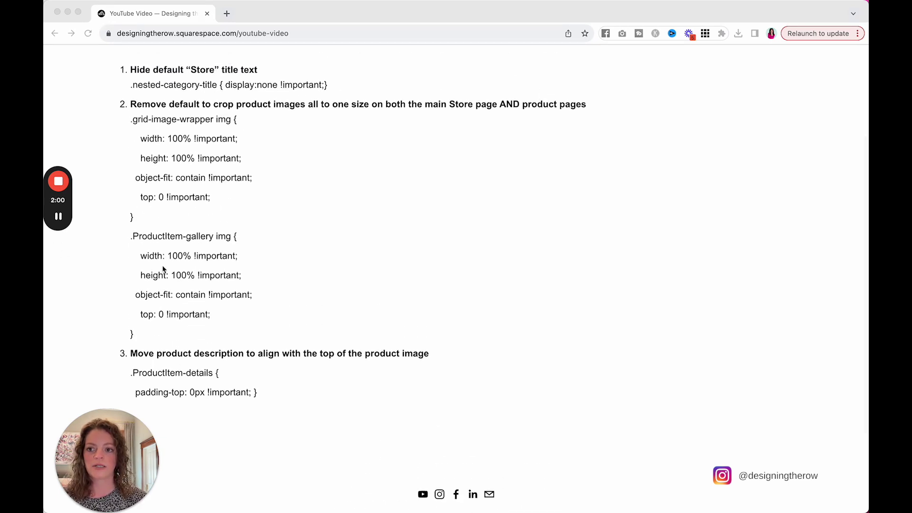
scroll(326, 233, "down", 2)
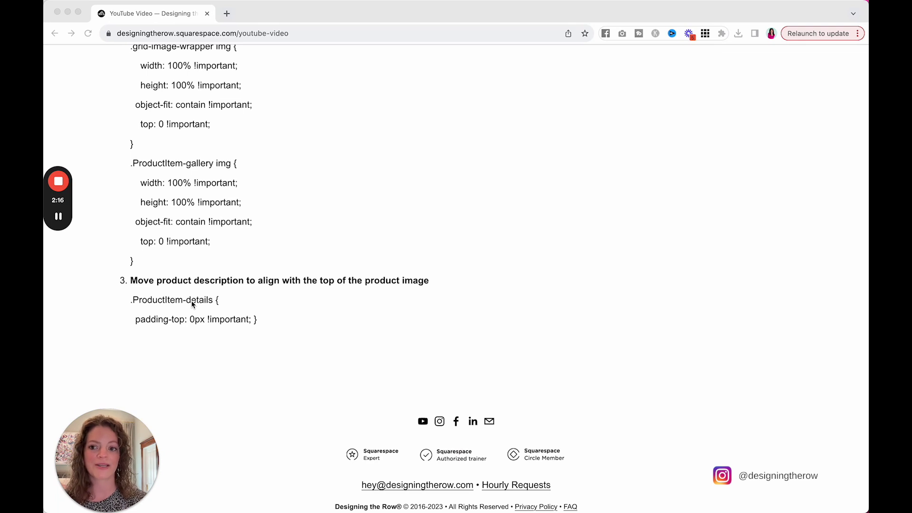
scroll(193, 304, "up", 3)
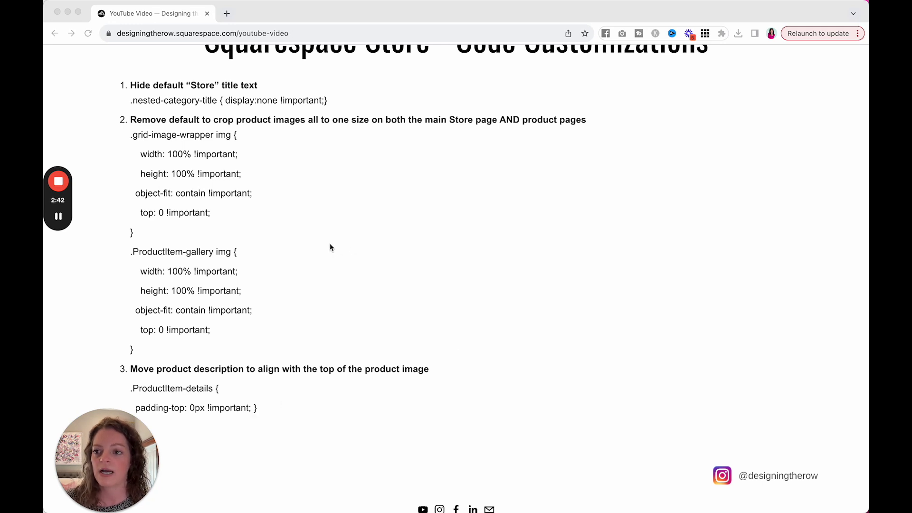
left_click(382, 115)
scroll(382, 116, "up", 5)
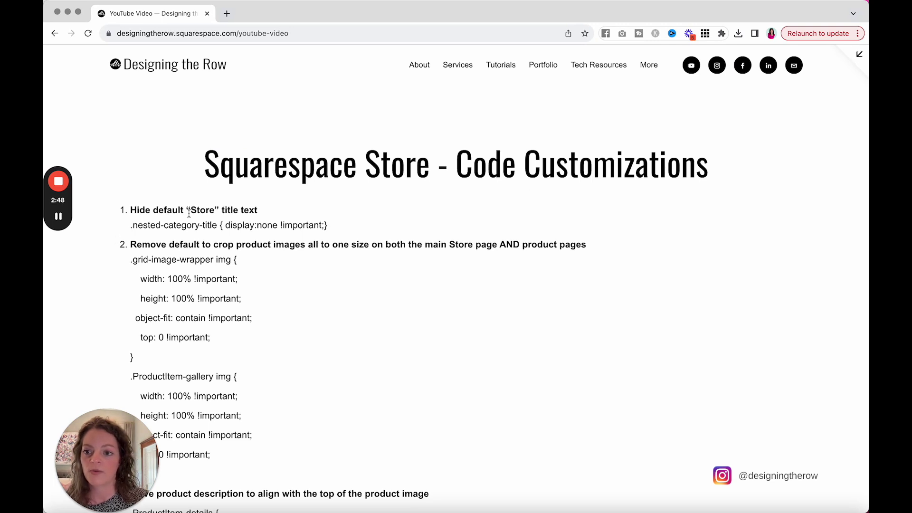
Highlight each rule: Store title hiding, .grid-image-wrapper img, .ProductItem-gallery img, .ProductItem-details padding.
left_click_drag(126, 227, 351, 227)
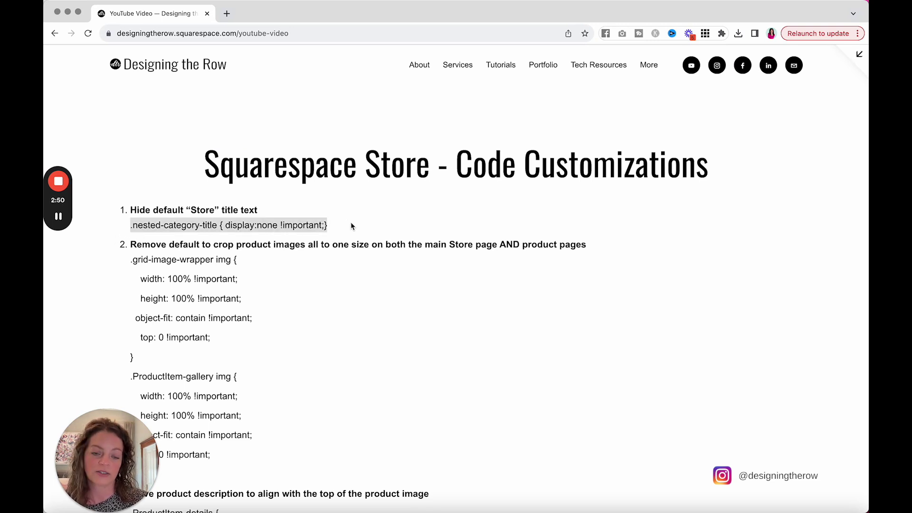
scroll(230, 323, "down", 2)
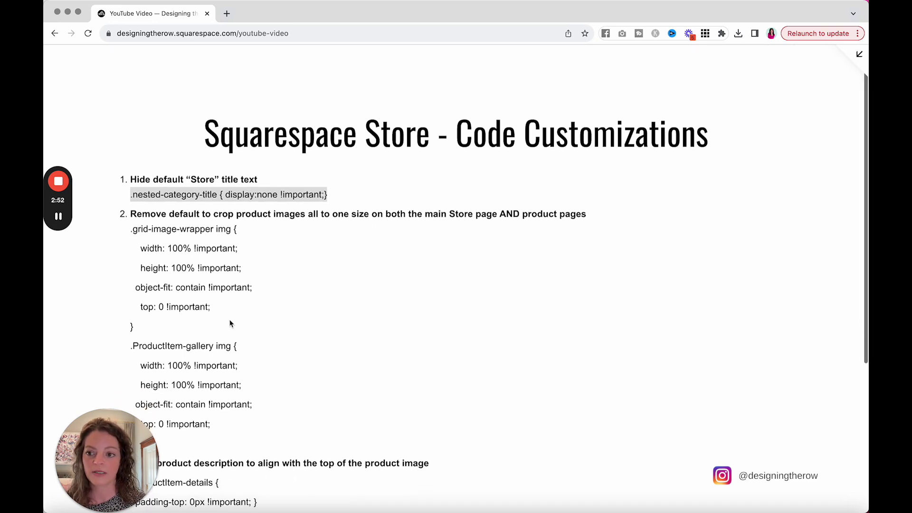
left_click(230, 323)
left_click_drag(127, 232, 187, 328)
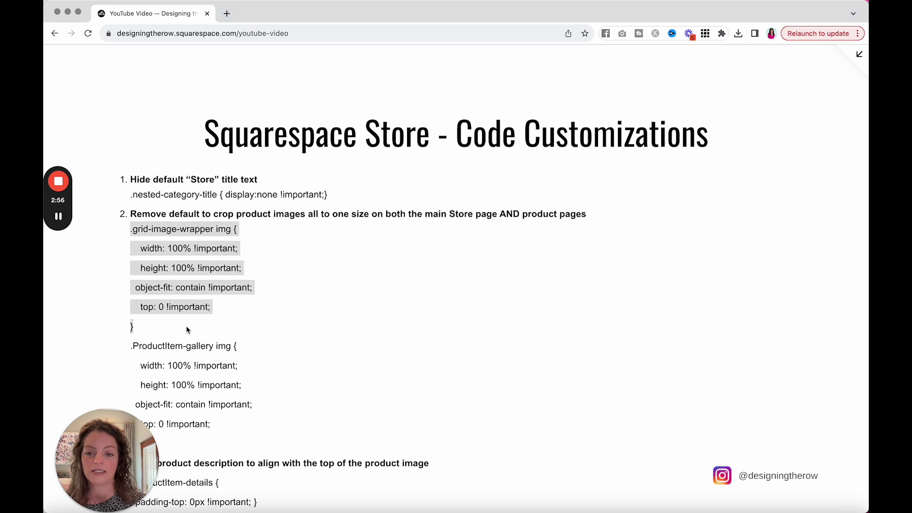
scroll(183, 334, "down", 2)
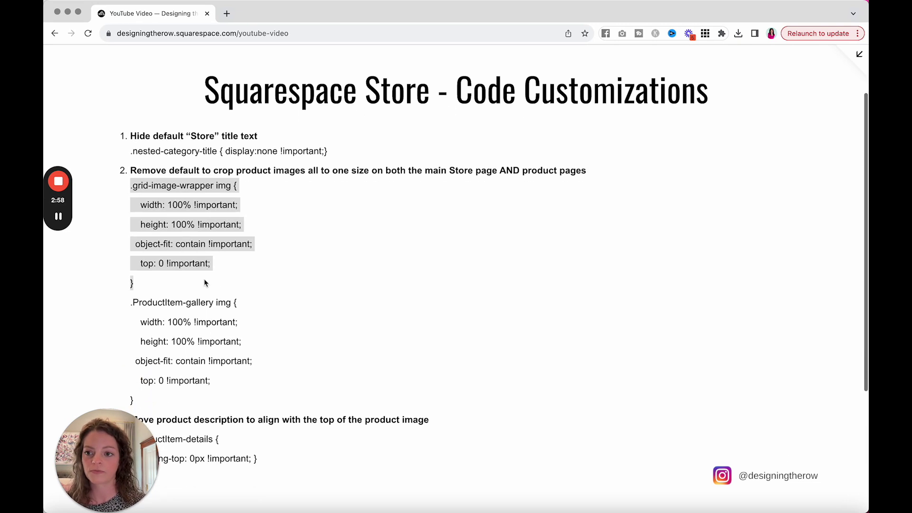
scroll(127, 294, "down", 1)
left_click_drag(126, 290, 166, 382)
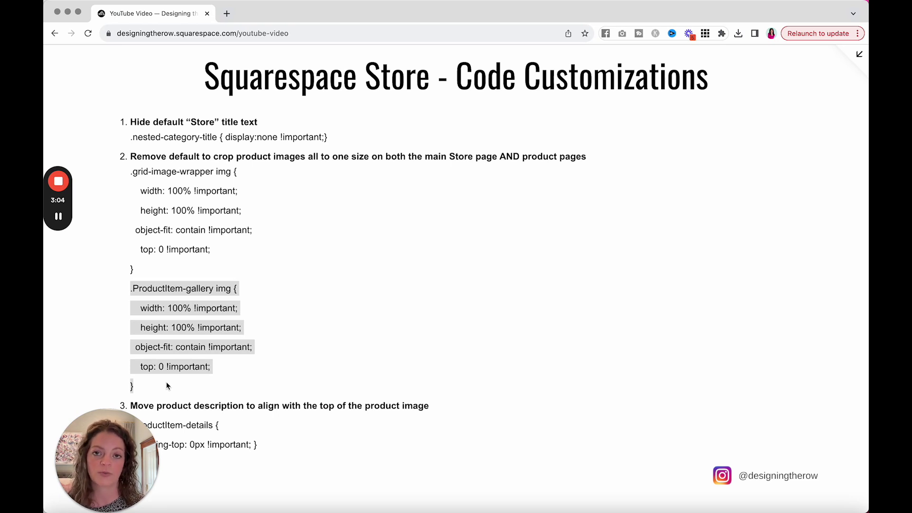
scroll(166, 383, "down", 5)
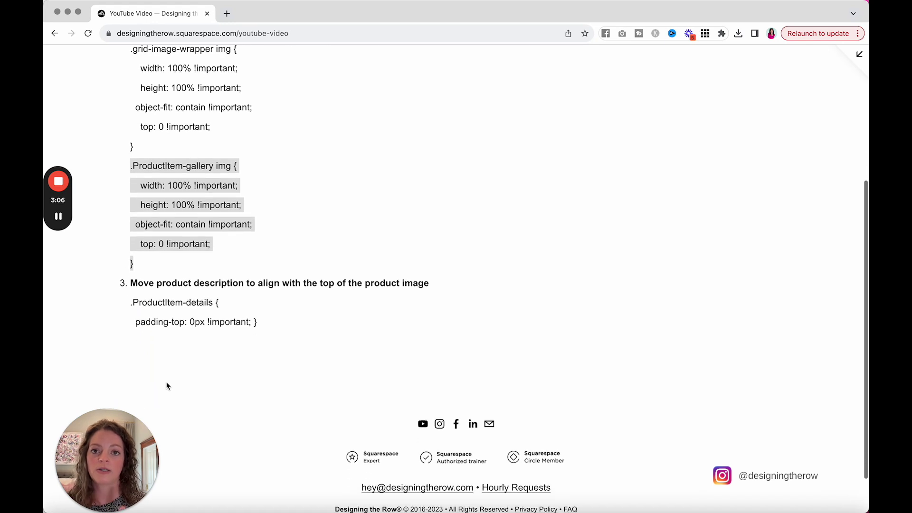
left_click_drag(122, 305, 277, 323)
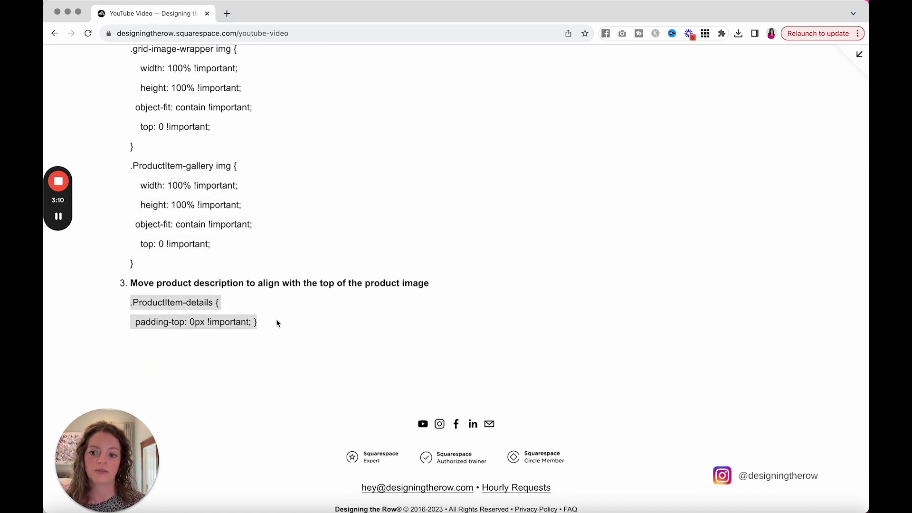
Clear the selection and press Escape to open the Squarespace editor for this page.
left_click(287, 336)
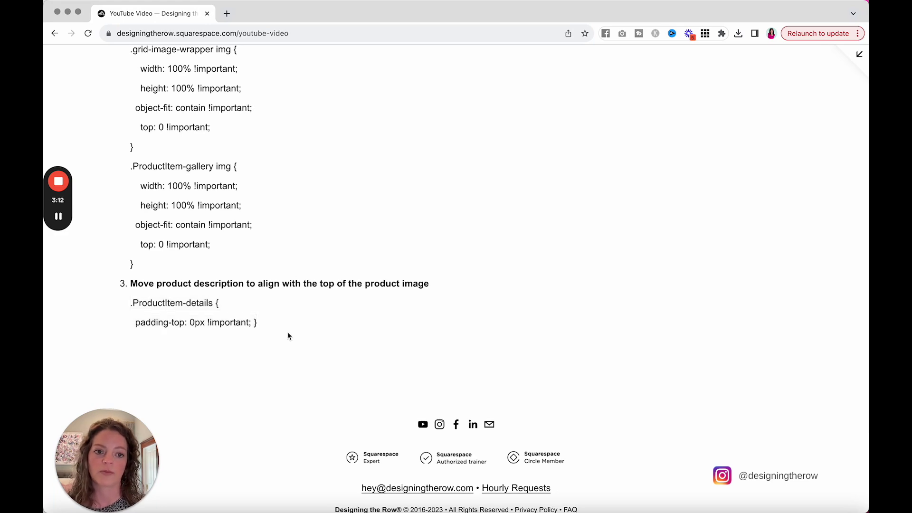
scroll(287, 332, "up", 5)
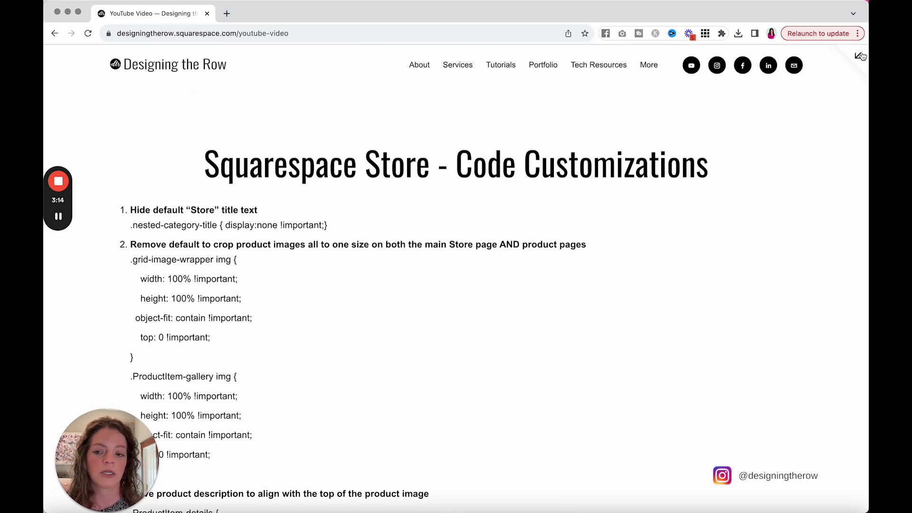
key("Escape")
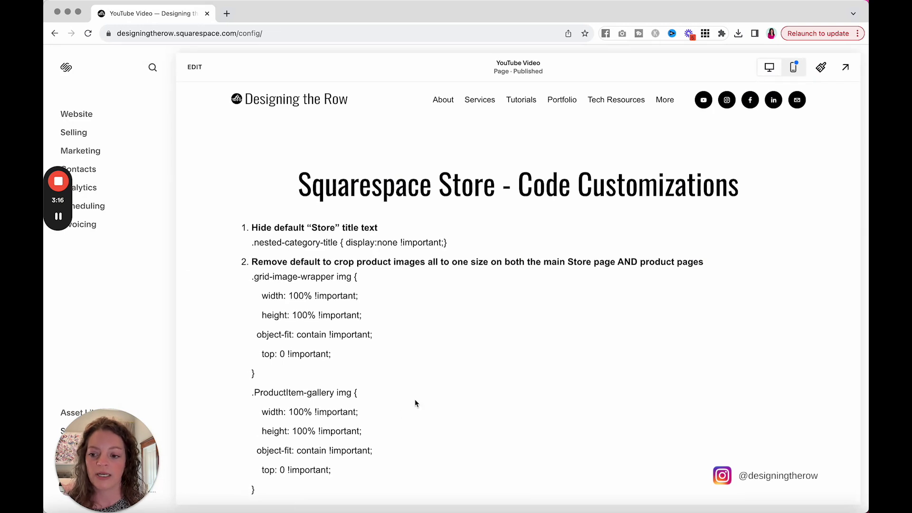
Open Custom CSS via Website Tools under Utilities in the Website pages panel.
left_click(86, 118)
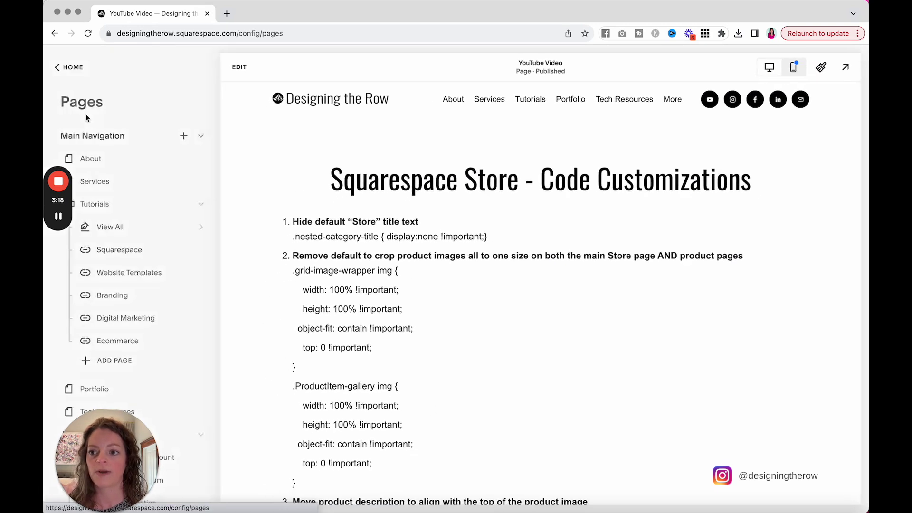
scroll(133, 180, "down", 10)
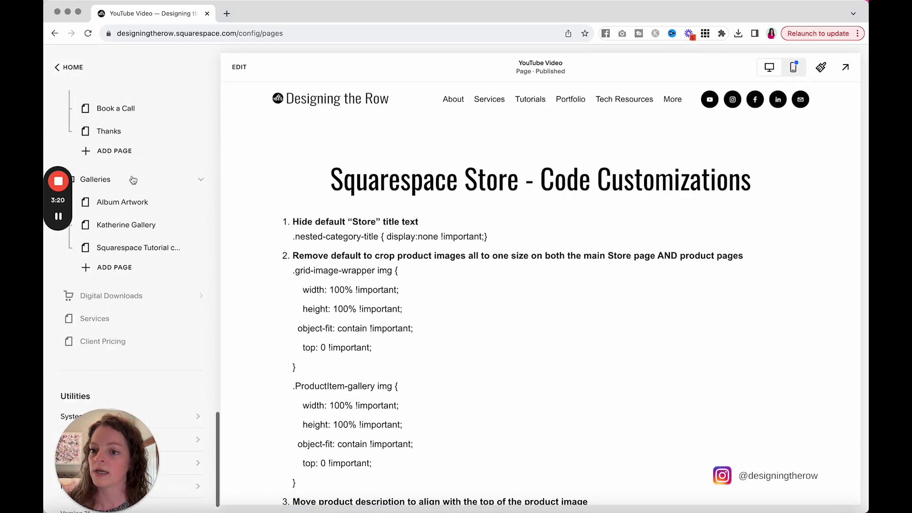
scroll(132, 180, "down", 1)
left_click(59, 417)
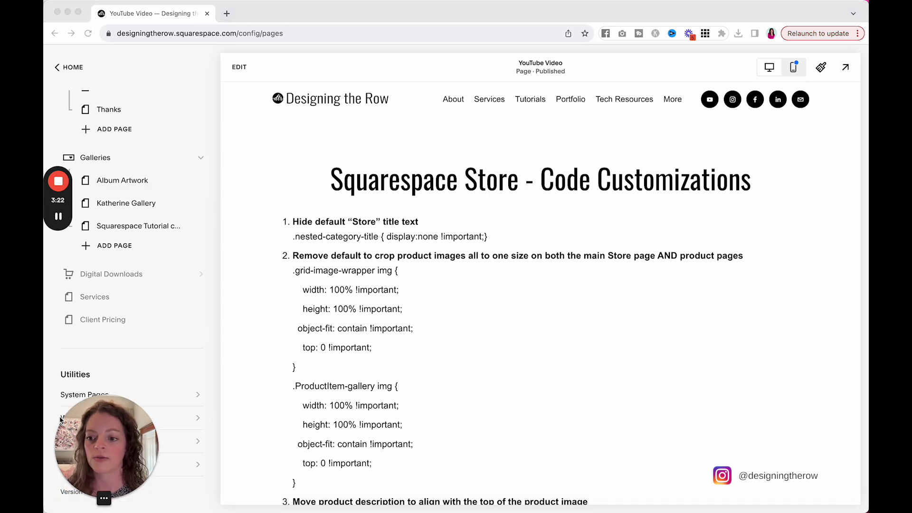
left_click(136, 422)
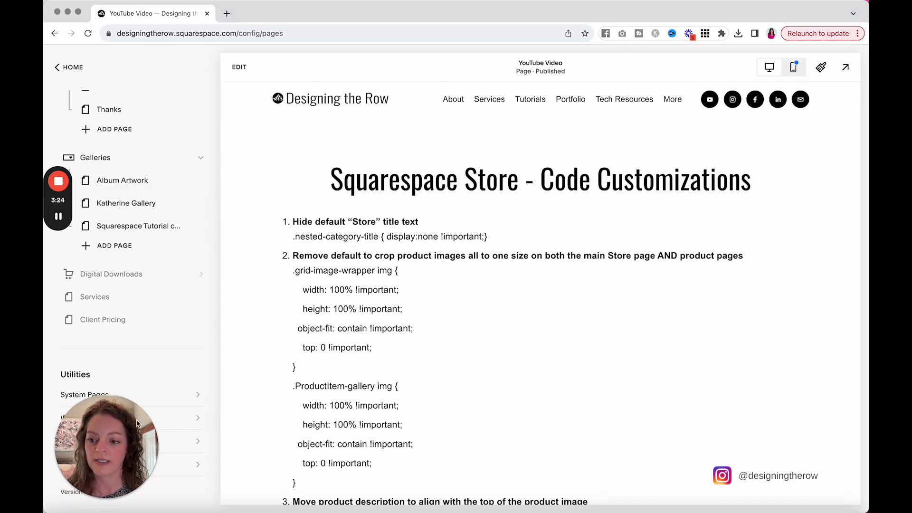
left_click_drag(136, 422, 206, 311)
left_click(83, 420)
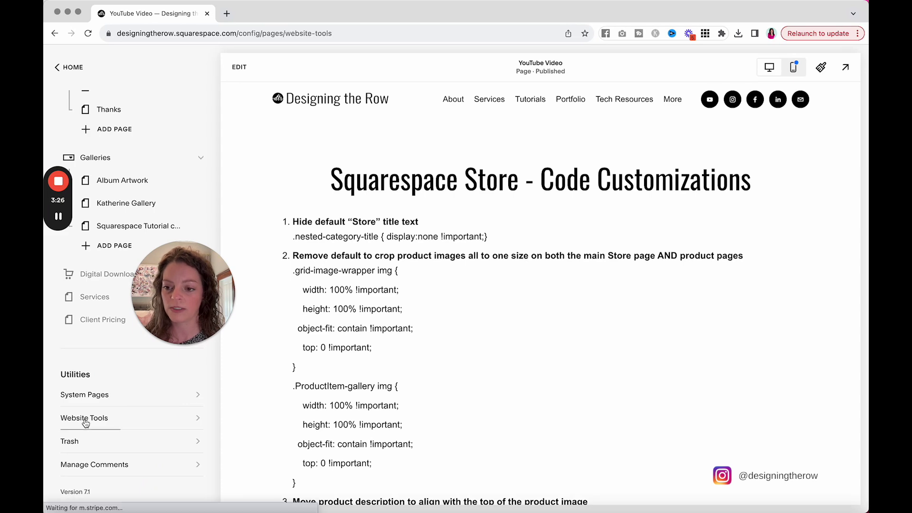
left_click(90, 151)
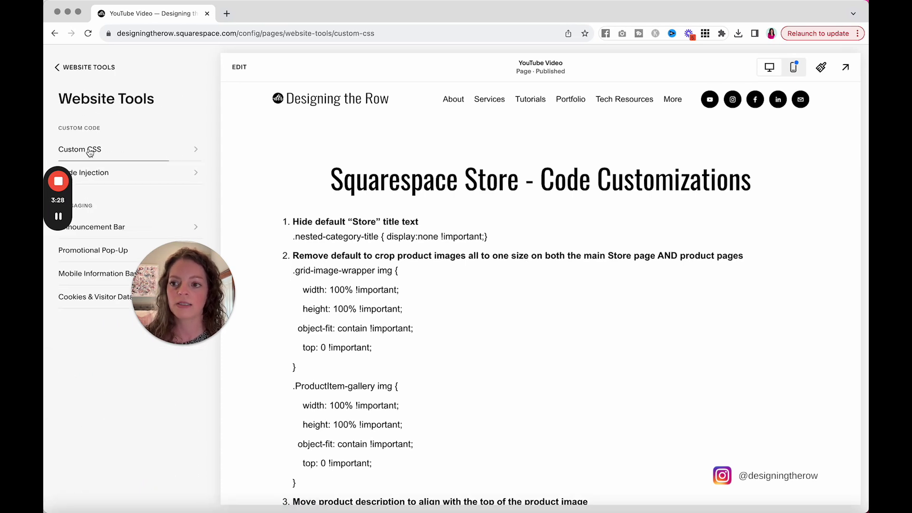
scroll(144, 395, "down", 3)
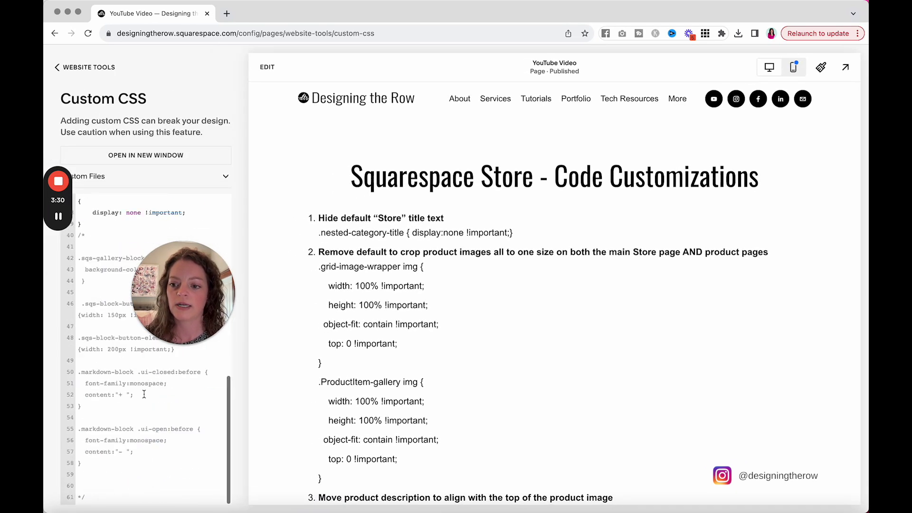
scroll(144, 394, "up", 10)
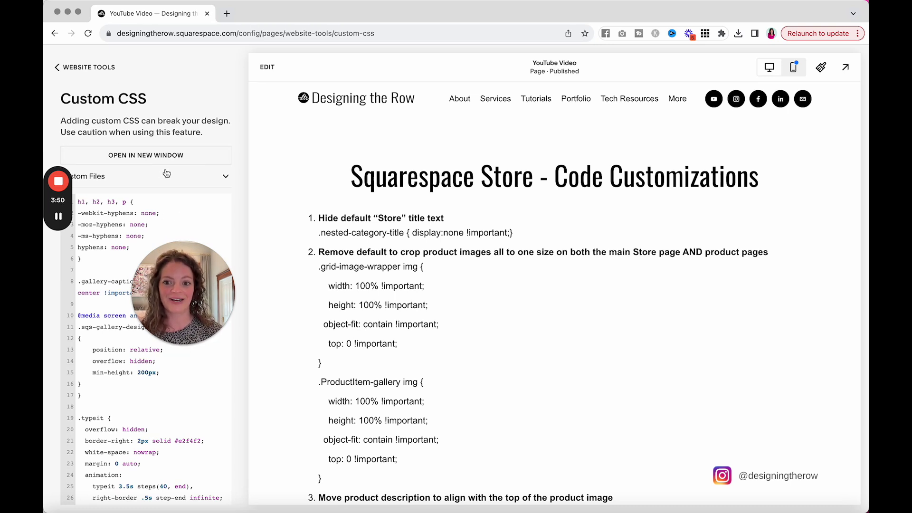
scroll(333, 366, "down", 2)
left_click_drag(333, 441, 314, 223)
left_click(409, 309)
left_click_drag(334, 322, 303, 218)
left_click(324, 251)
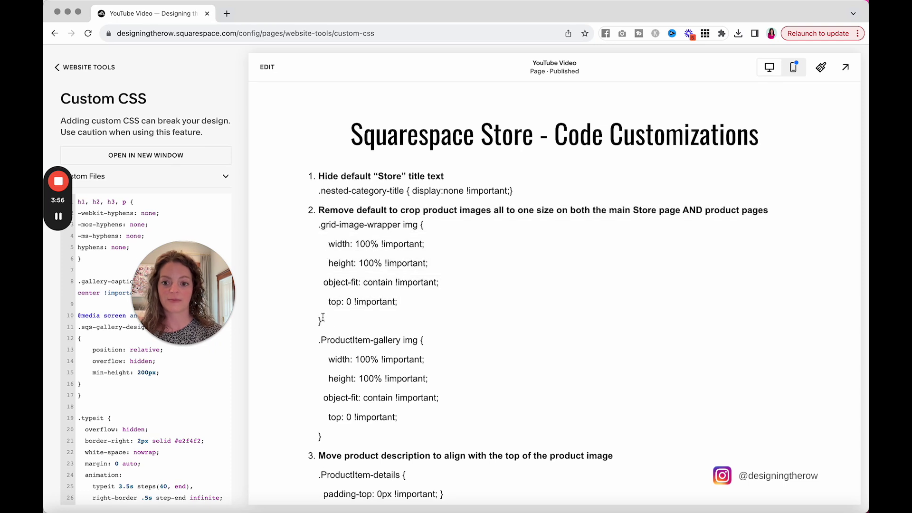
left_click_drag(321, 320, 318, 227)
left_click_drag(317, 338, 360, 421)
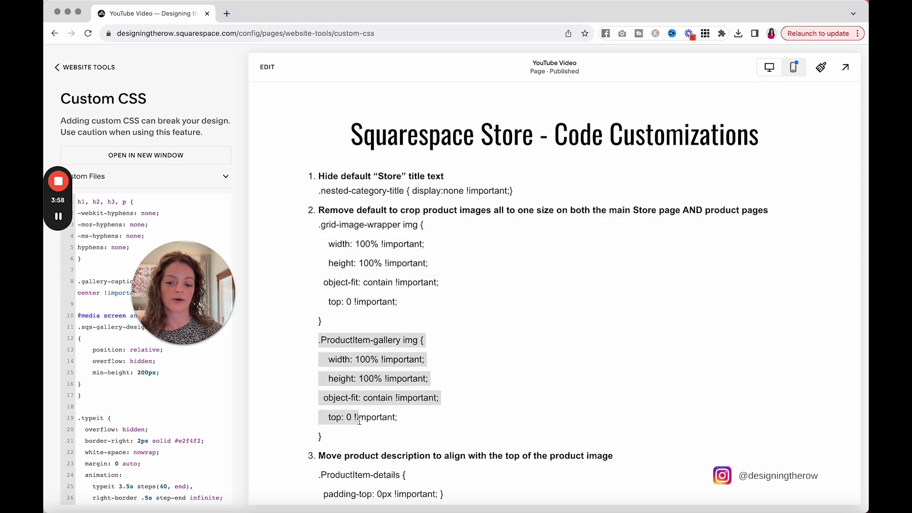
left_click(359, 420)
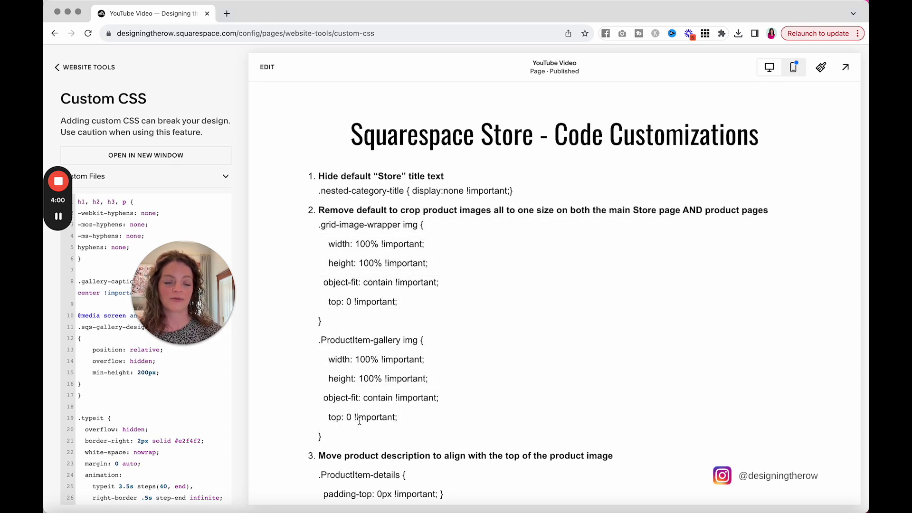